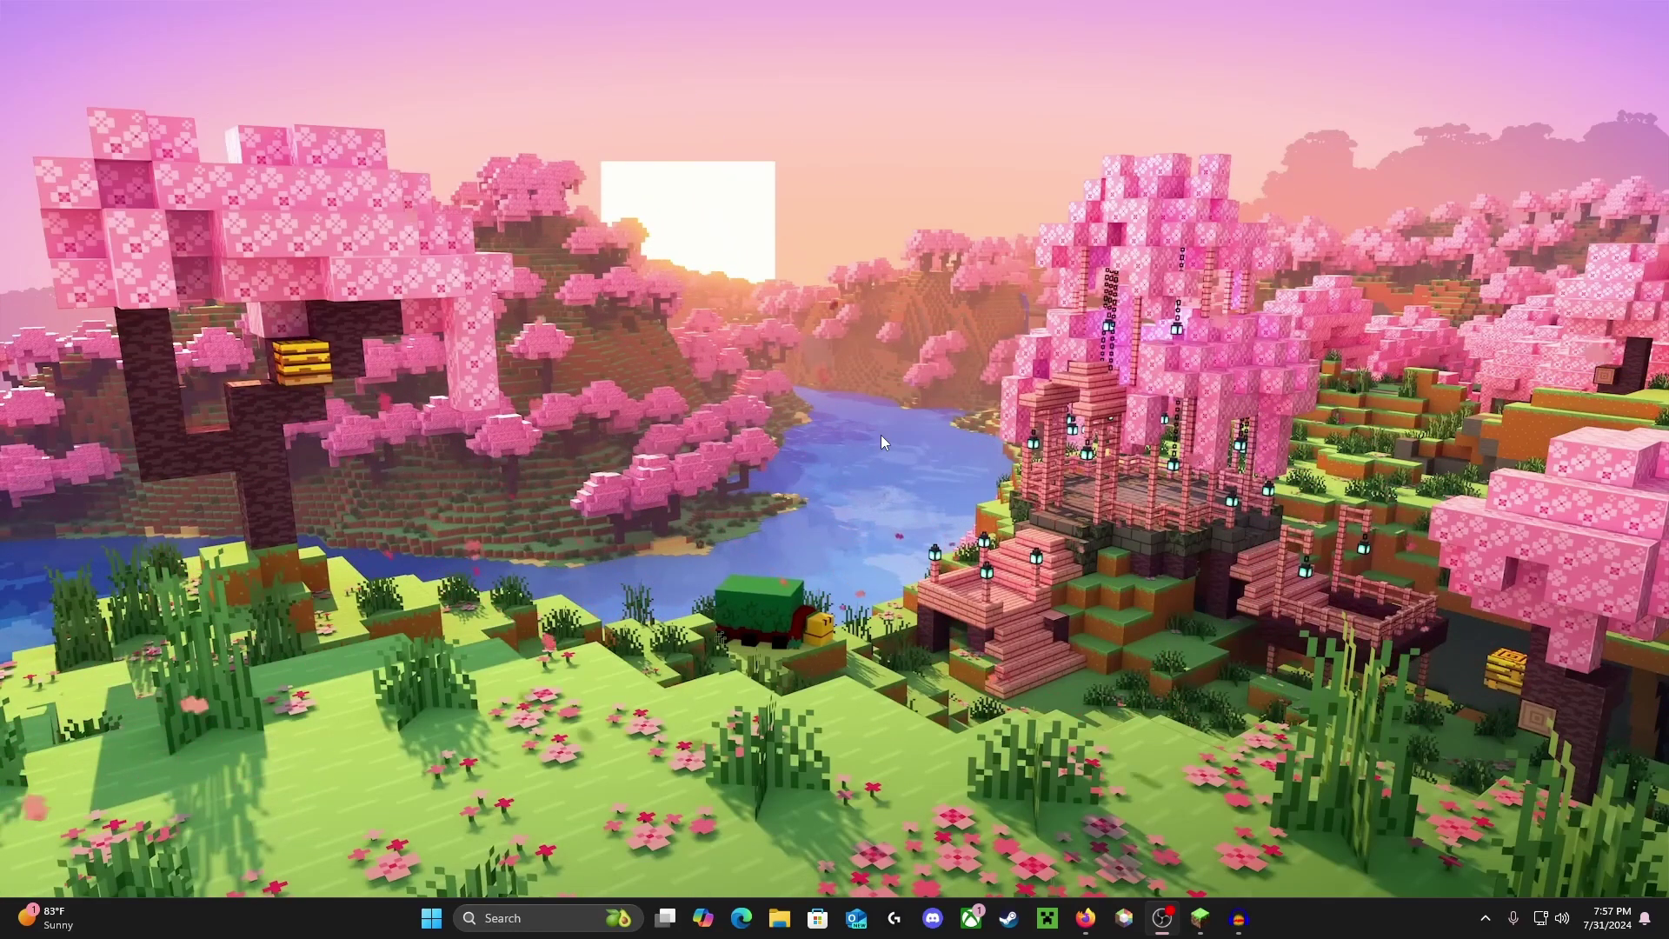
- Launch the Toolbox site in Firefox and choose the Loot-Table Randomizer for 1.20.3
left_click(1086, 920)
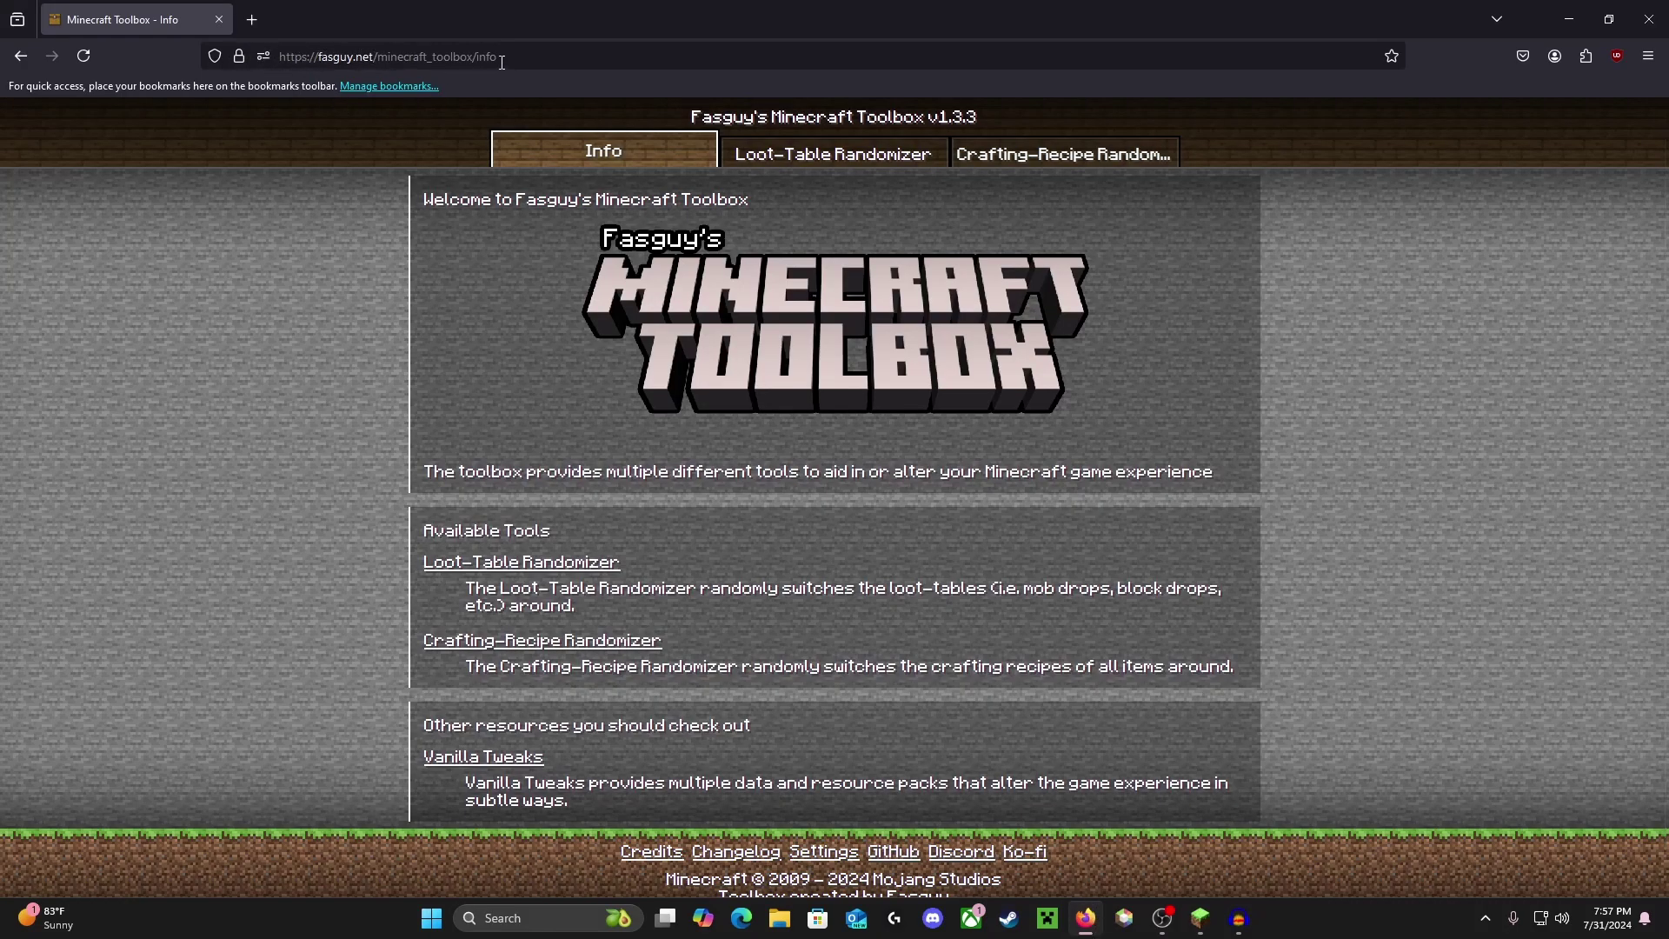
left_click(830, 154)
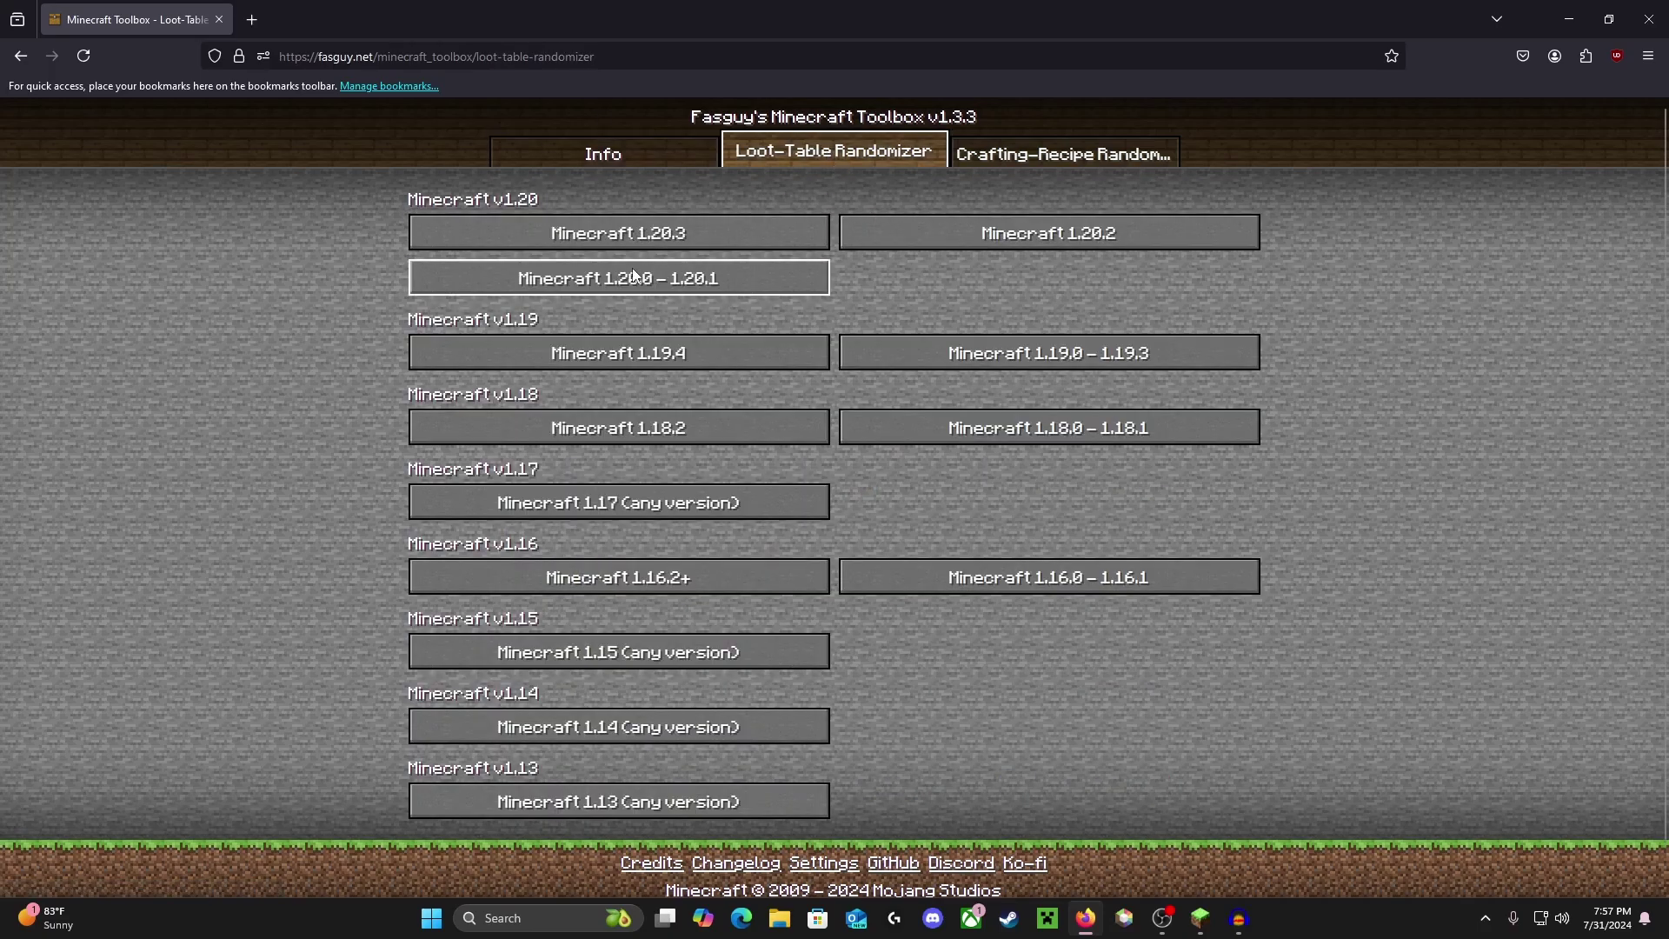
left_click(630, 232)
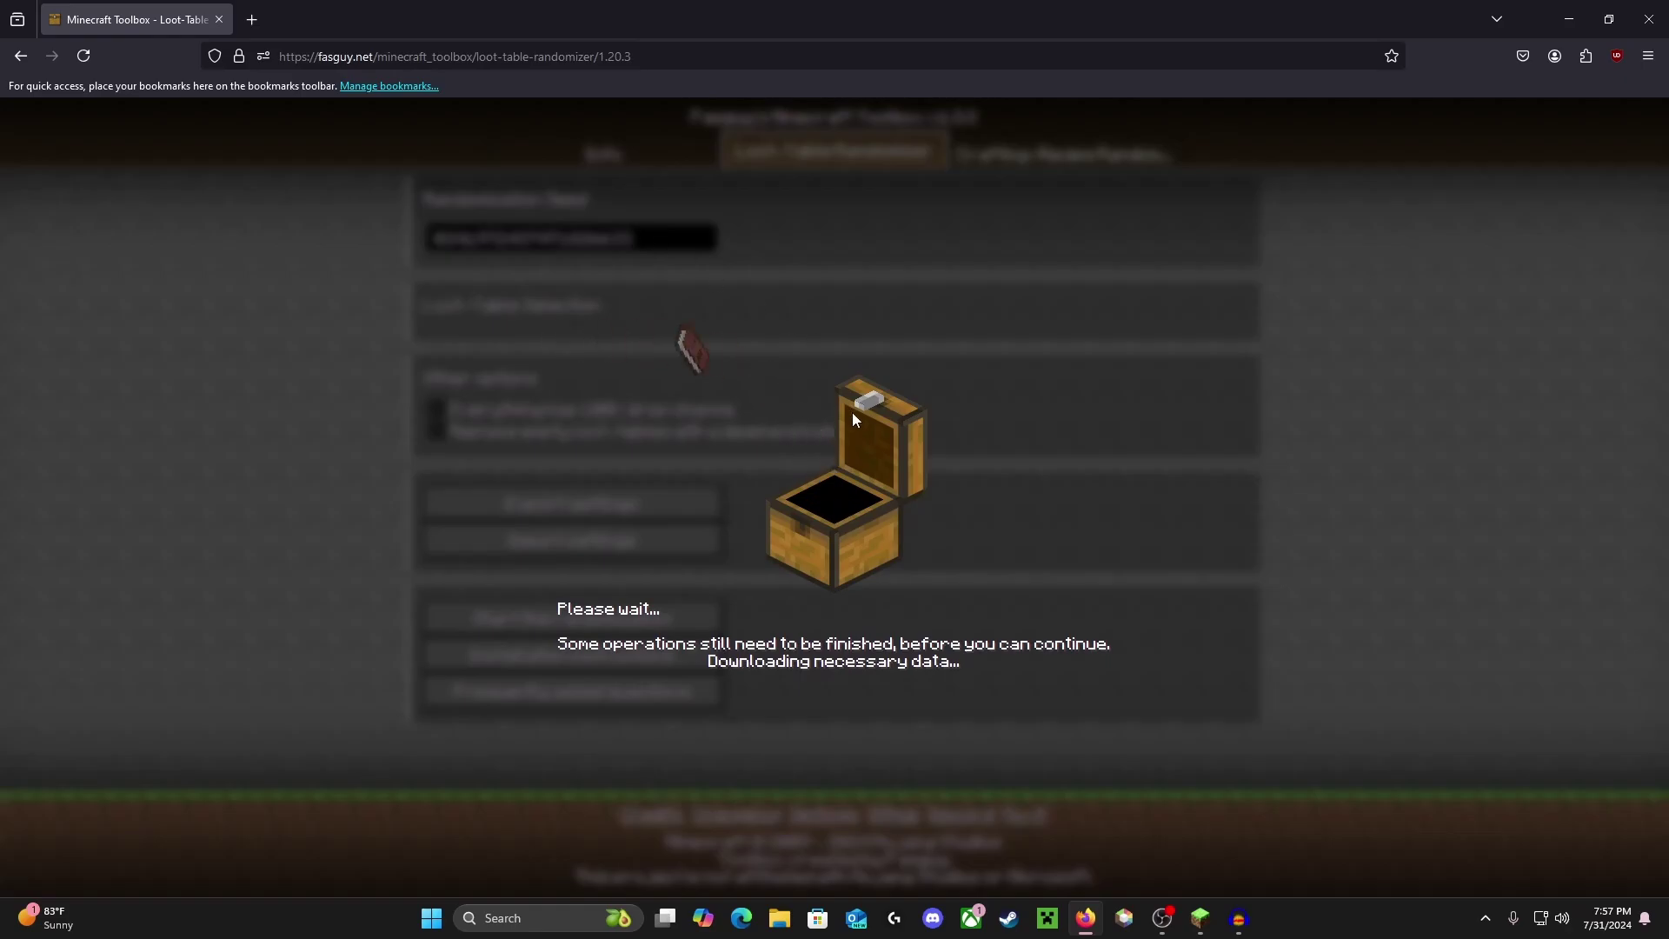
scroll(823, 395, "down", 3)
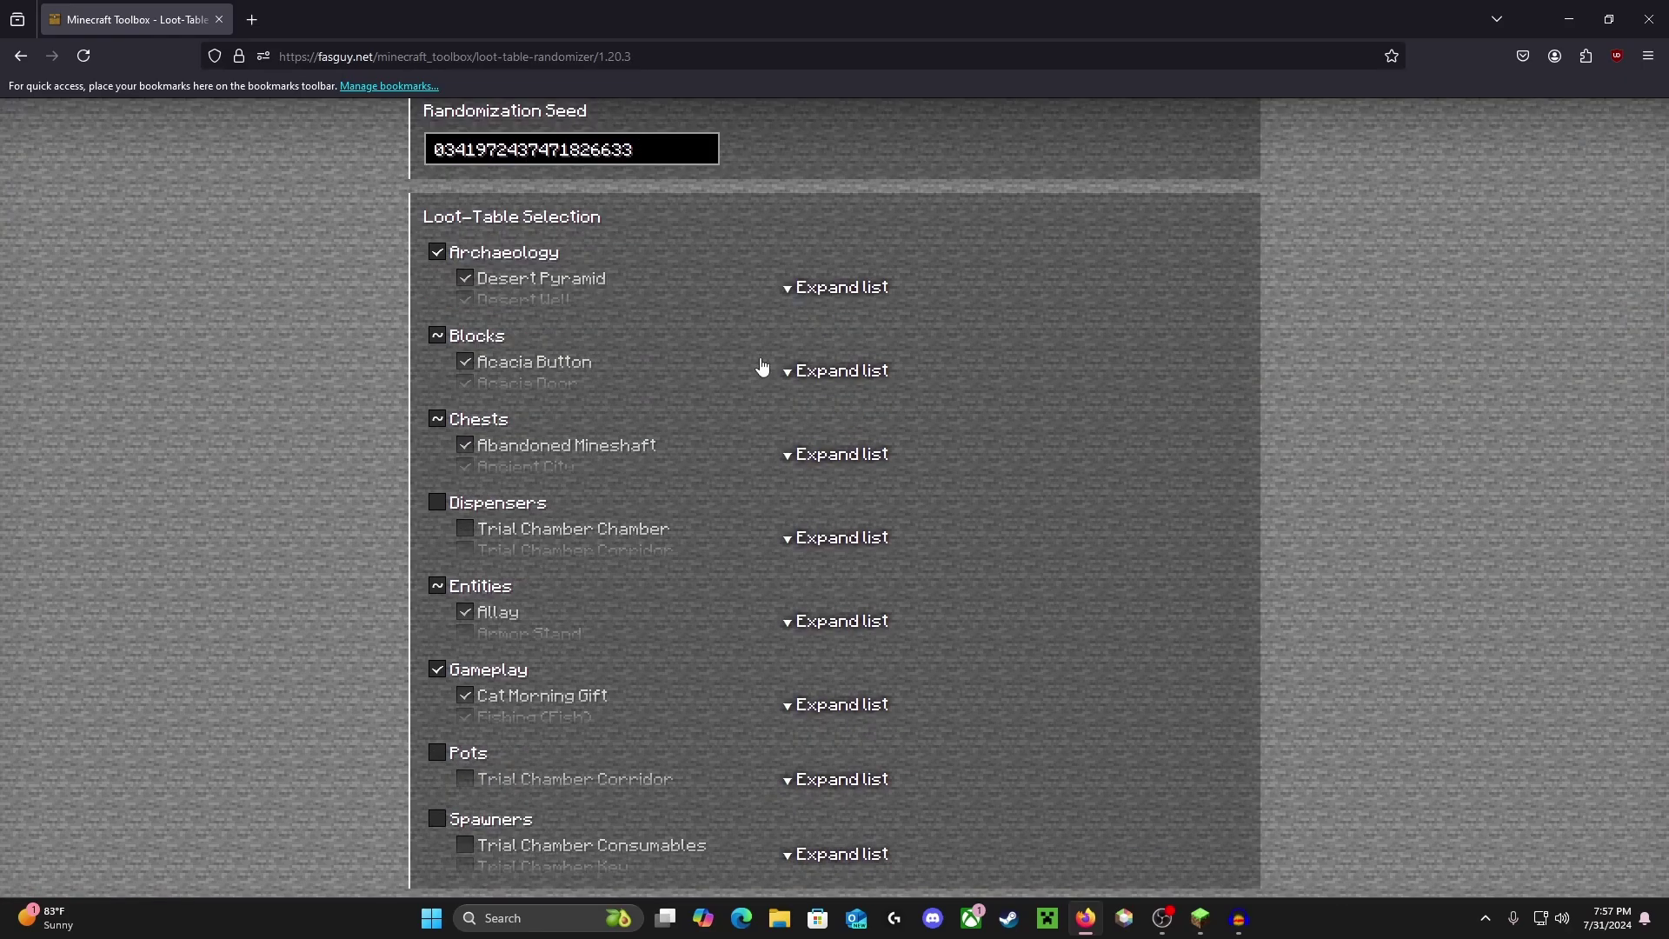
scroll(731, 378, "down", 5)
scroll(664, 262, "up", 8)
scroll(632, 342, "down", 3)
scroll(599, 408, "down", 3)
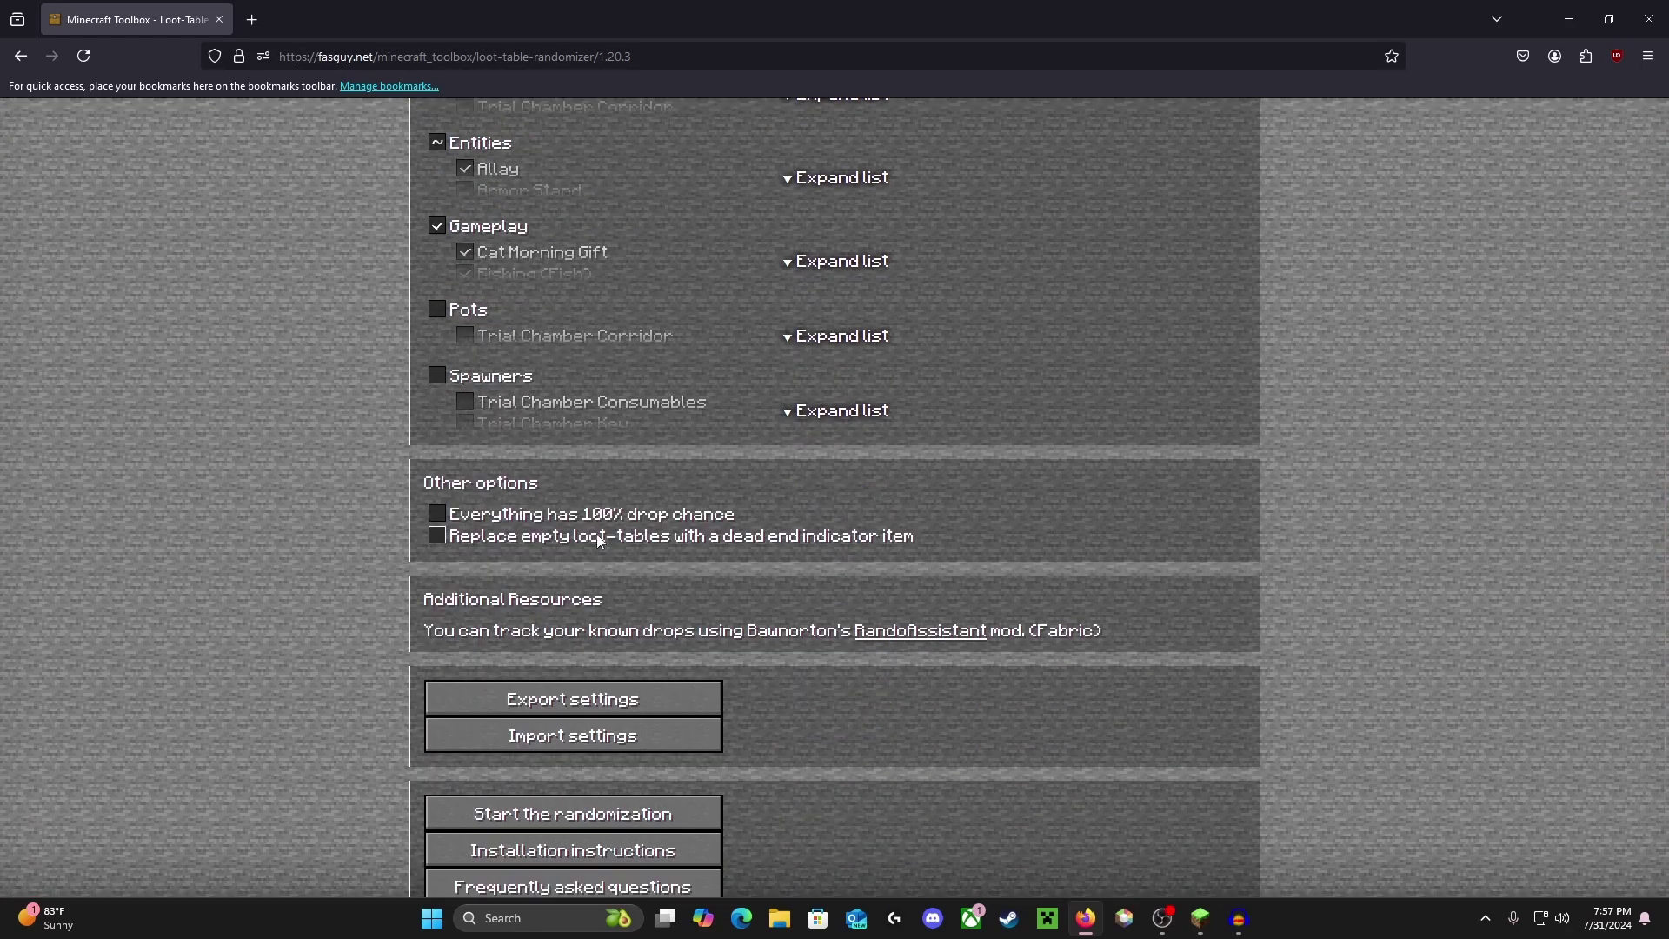
- Enable 'Everything has 100% drop chance' and 'Replace empty loot-tables' with dead-end indicators
left_click(560, 513)
left_click(599, 536)
scroll(882, 590, "down", 1)
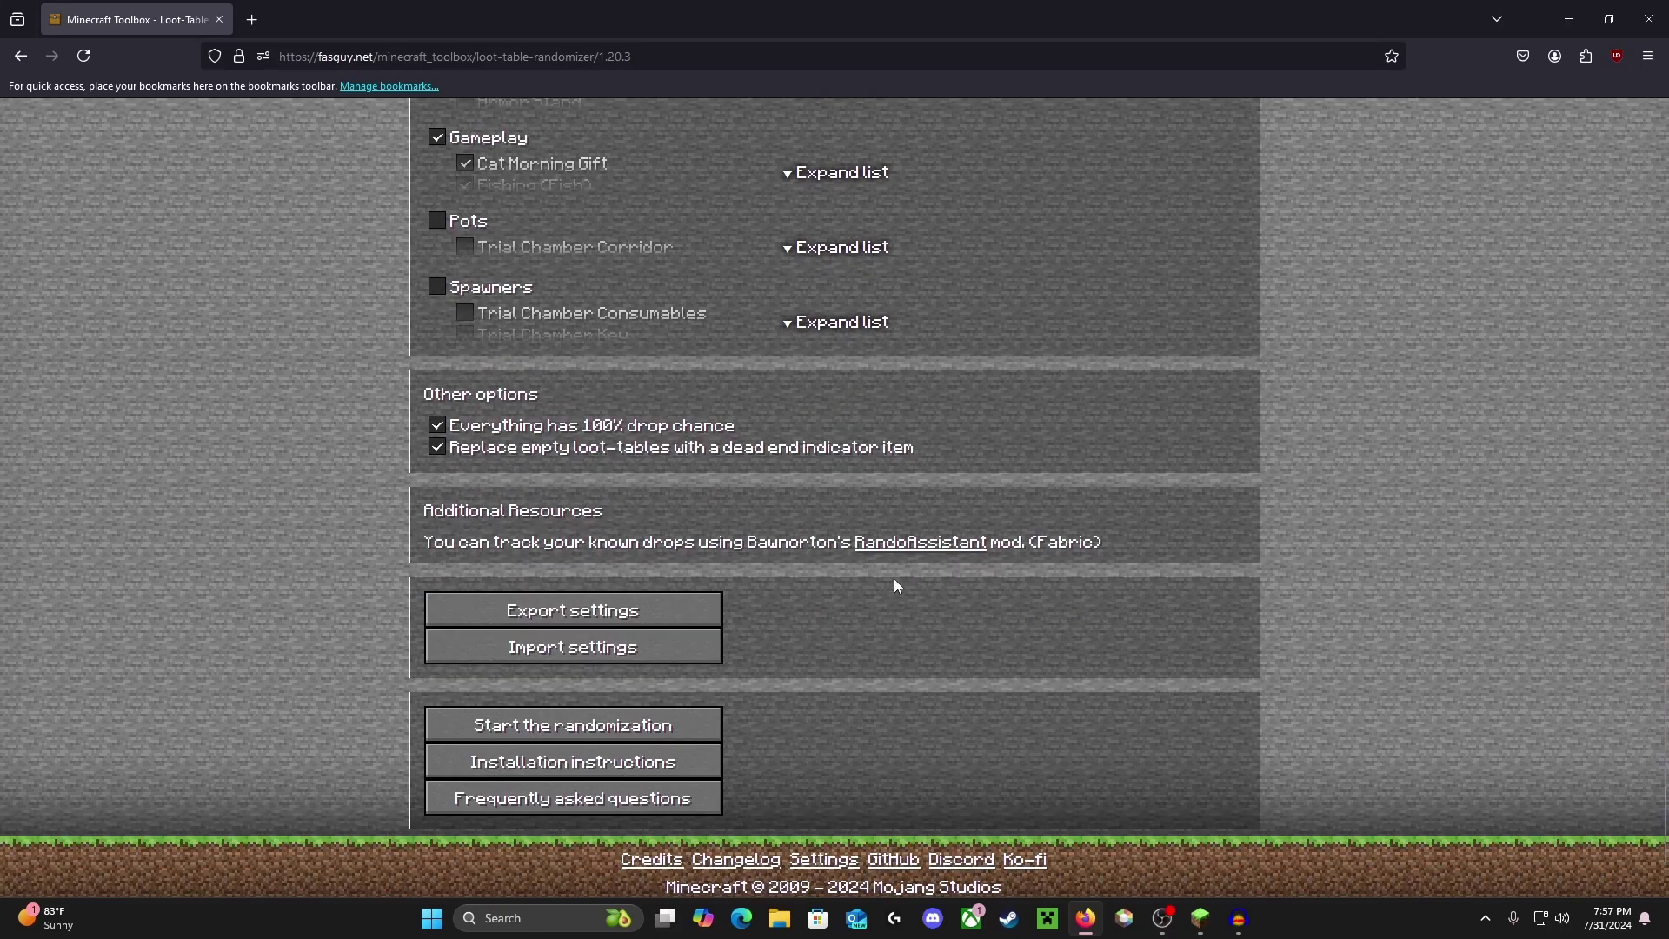
- Generate the randomized loot datapack and reveal the downloaded zip in Downloads
left_click(568, 725)
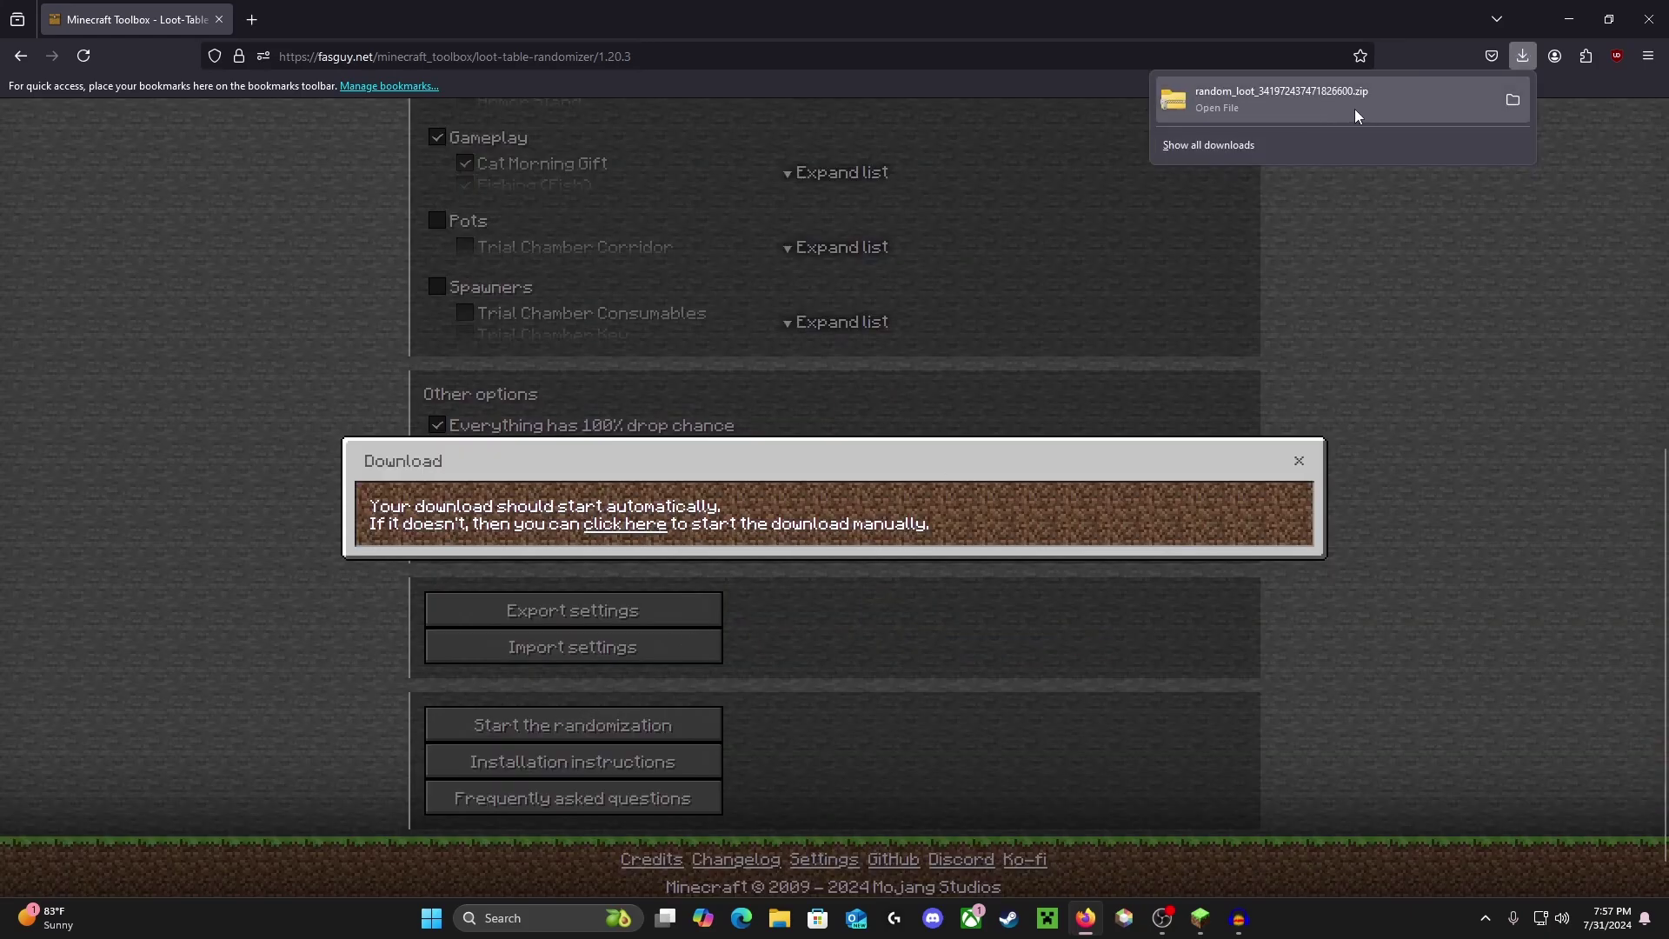
left_click(1512, 99)
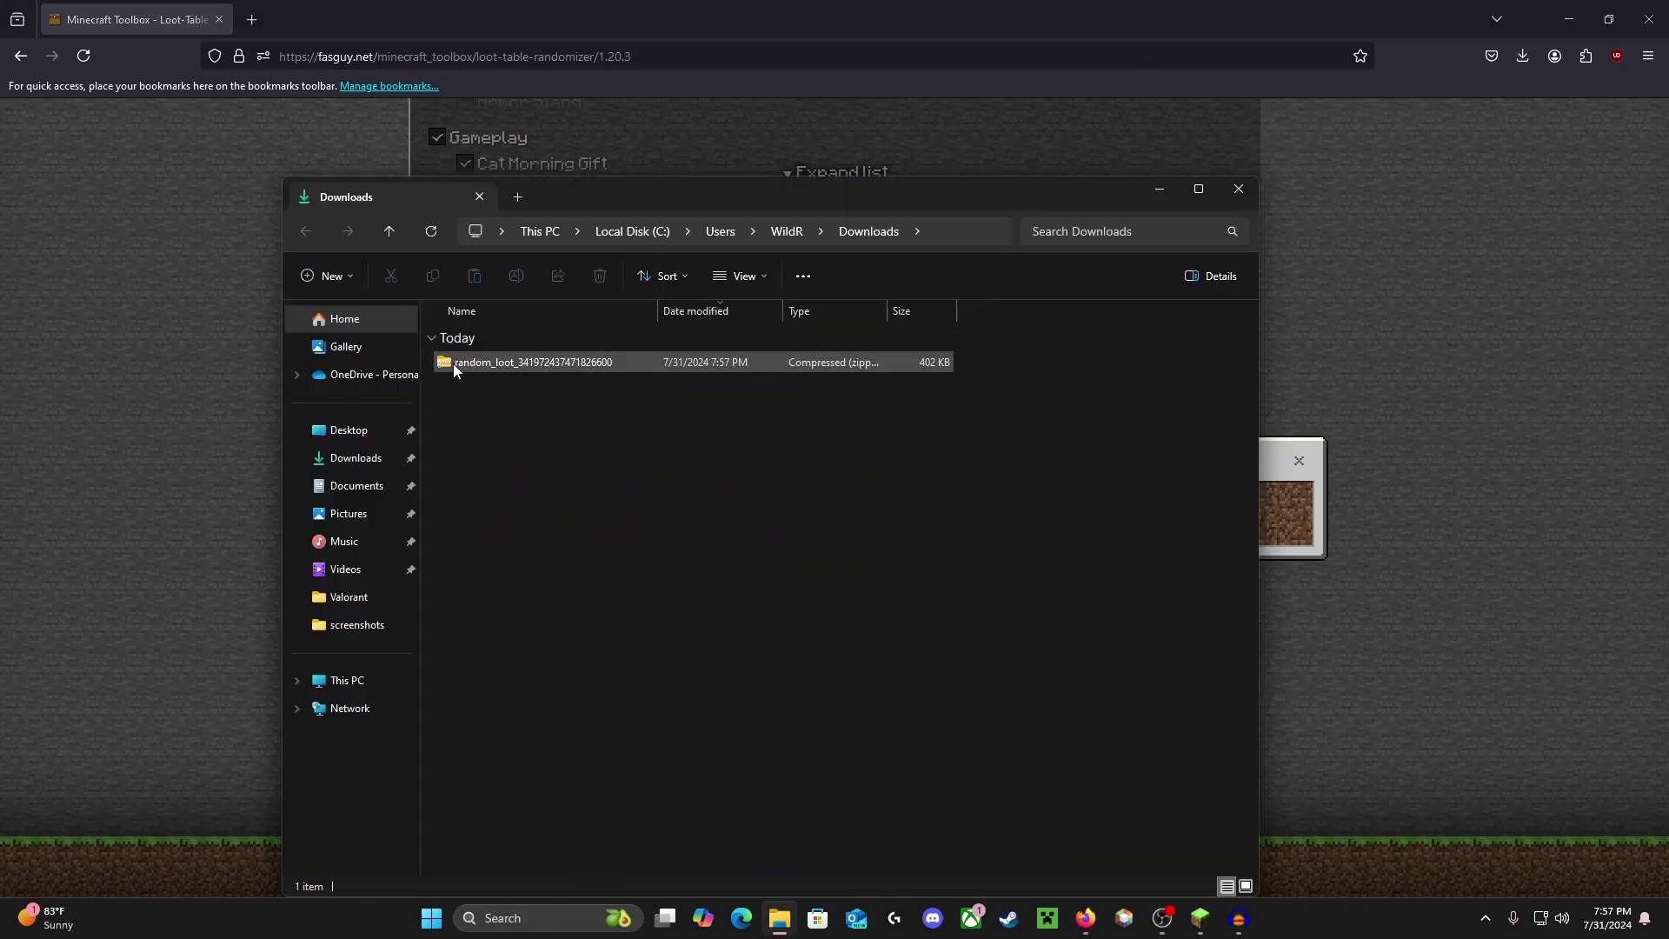
- Set the Downloads window aside and bring up the new world's Data Packs screen
left_click(1159, 190)
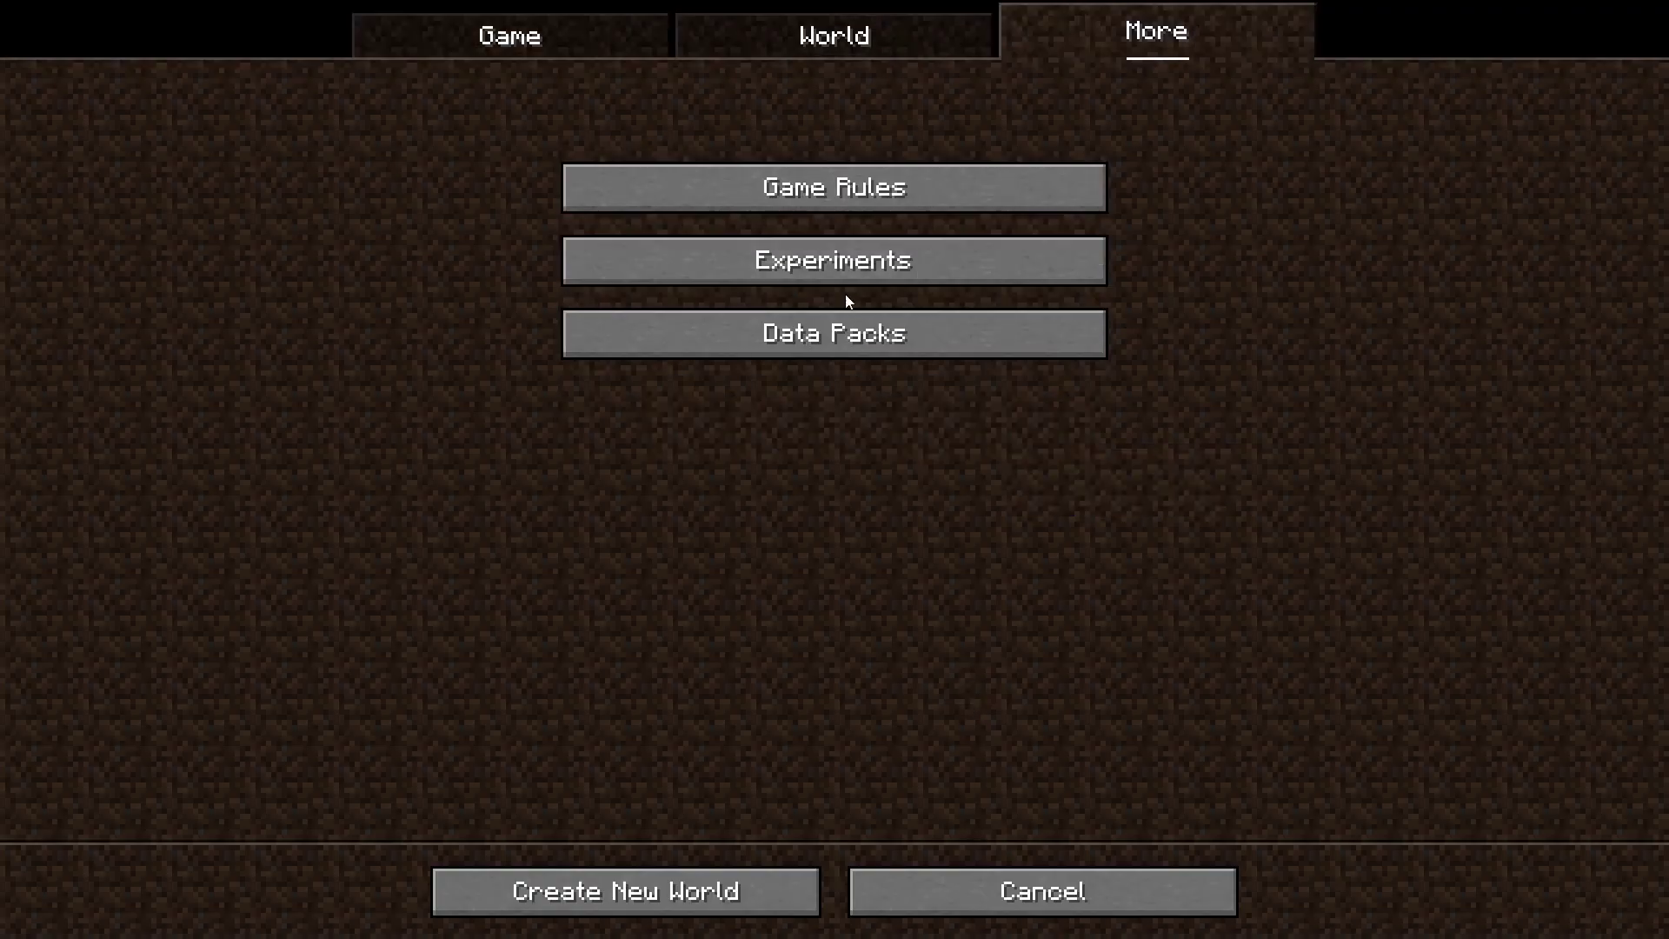
left_click(834, 332)
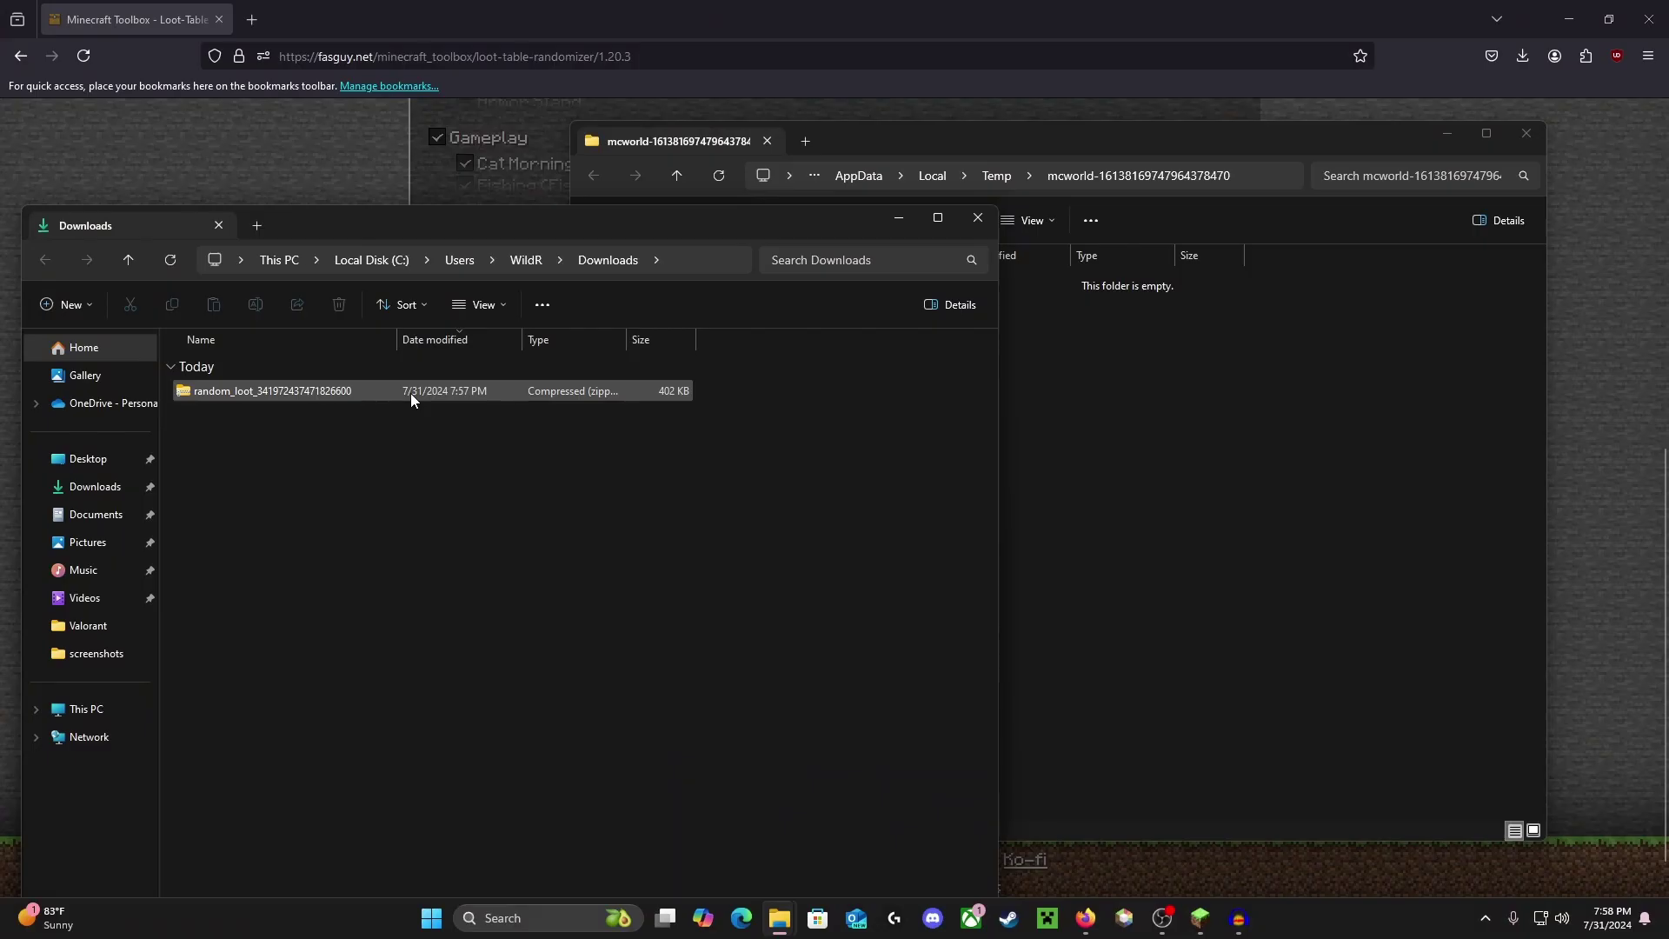
- Drag the randomized loot zip from Downloads into the world's pack folder window
mouse_move(410, 393)
left_mouse_down()
mouse_move(1267, 433)
mouse_move(793, 470)
left_mouse_up()
left_click(1063, 322)
left_click_drag(1153, 388, 900, 477)
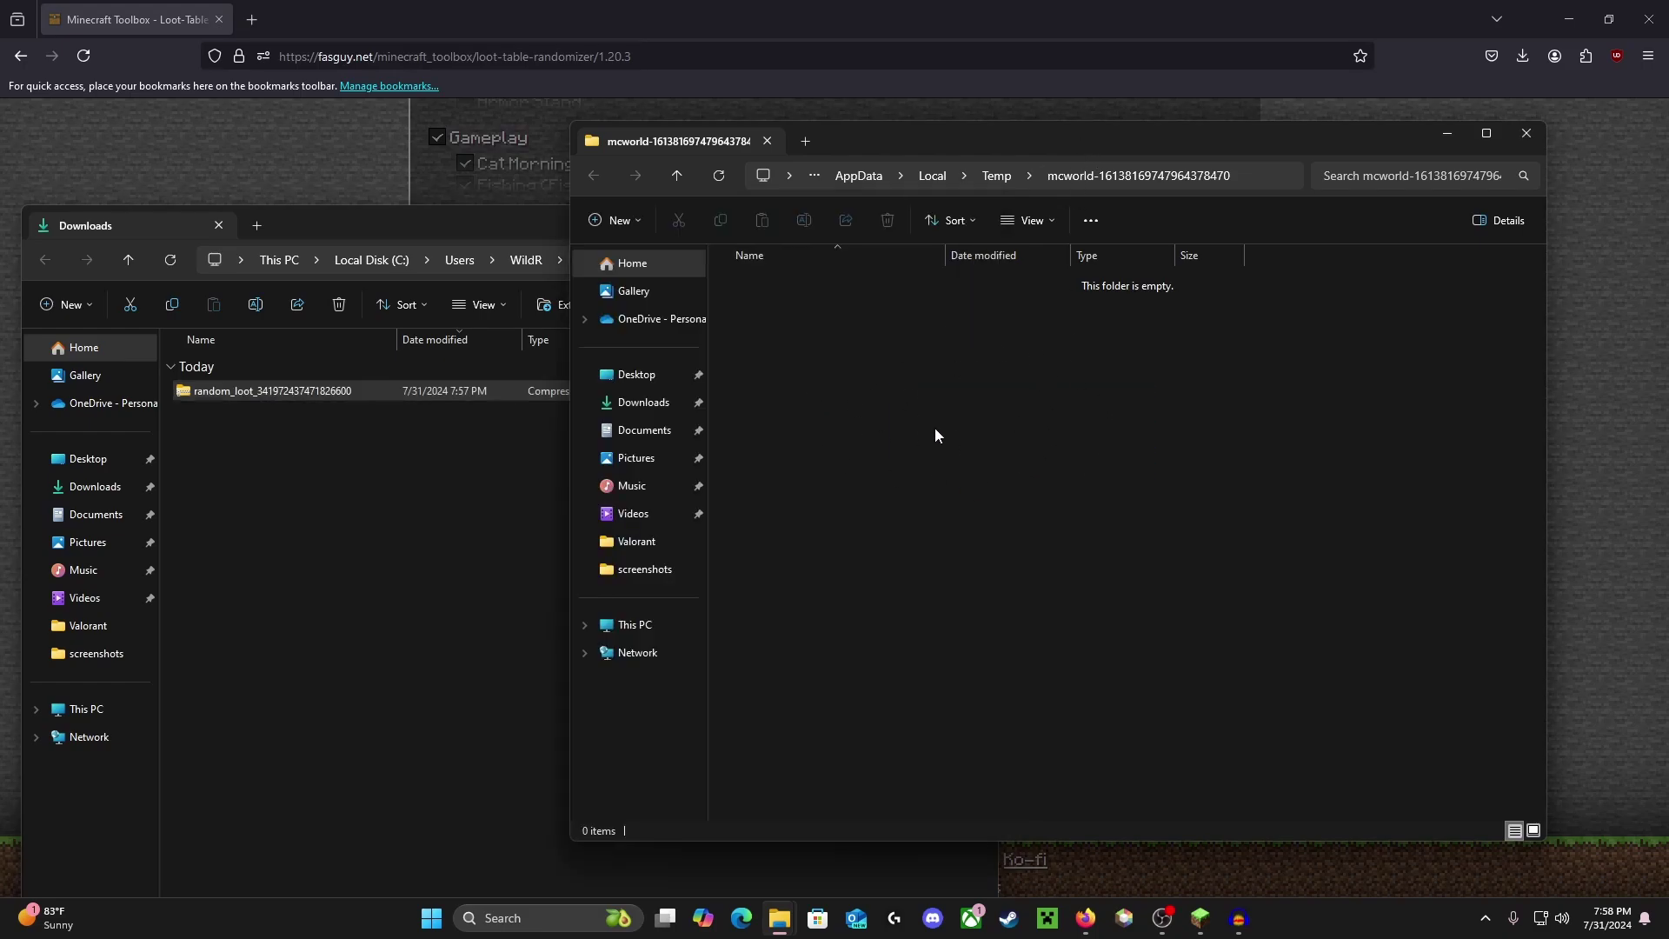